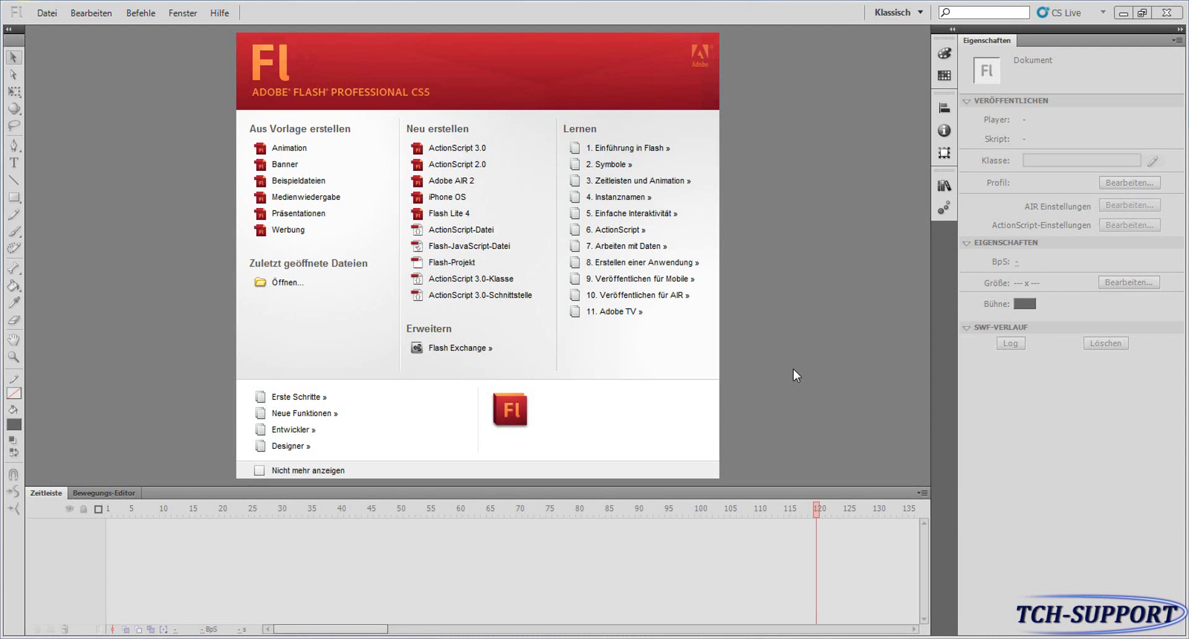
# - Create a new ActionScript 3.0 document
pyautogui.click(475, 152)
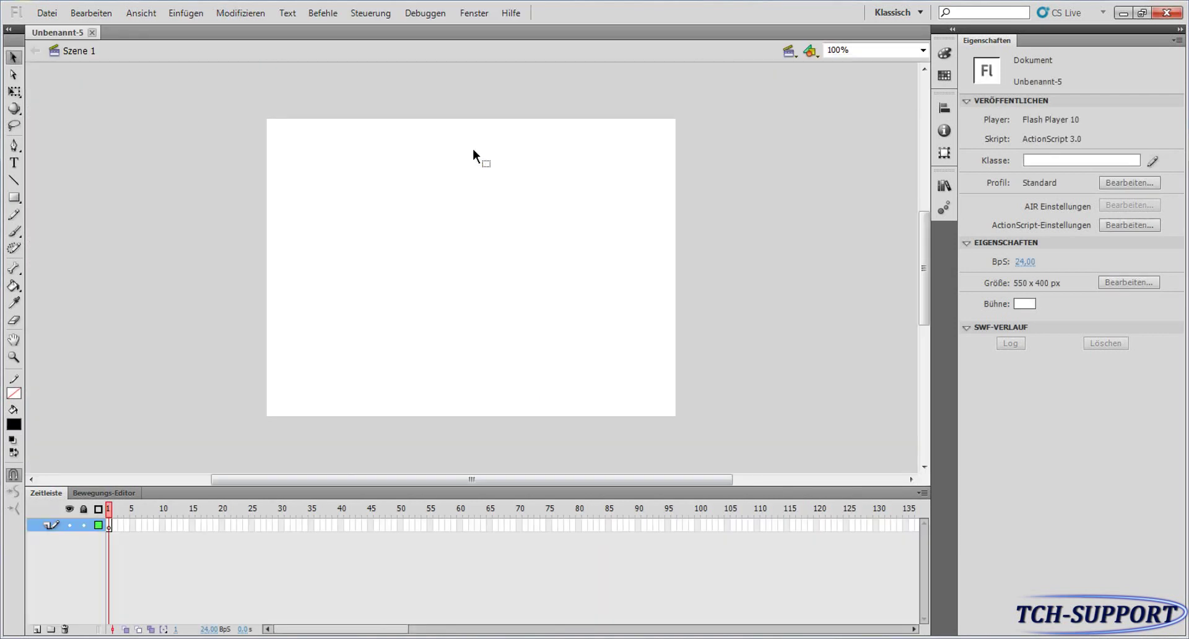
pyautogui.moveTo(923, 279)
pyautogui.mouseDown()
pyautogui.moveTo(920, 263)
pyautogui.moveTo(924, 282)
pyautogui.mouseUp()
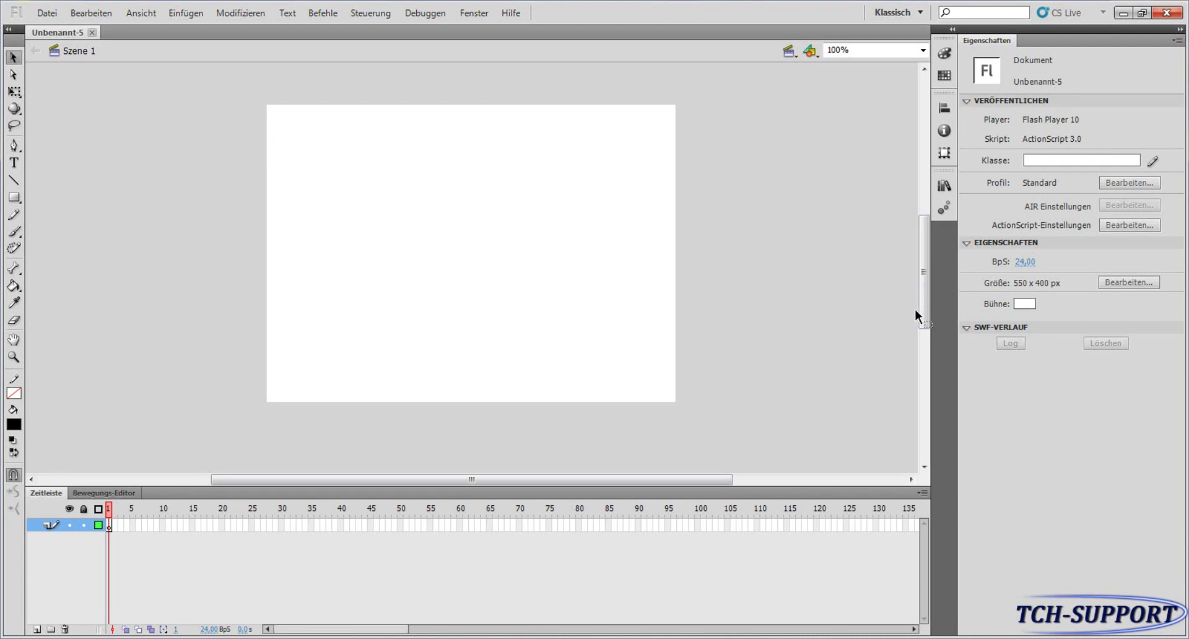
pyautogui.click(44, 14)
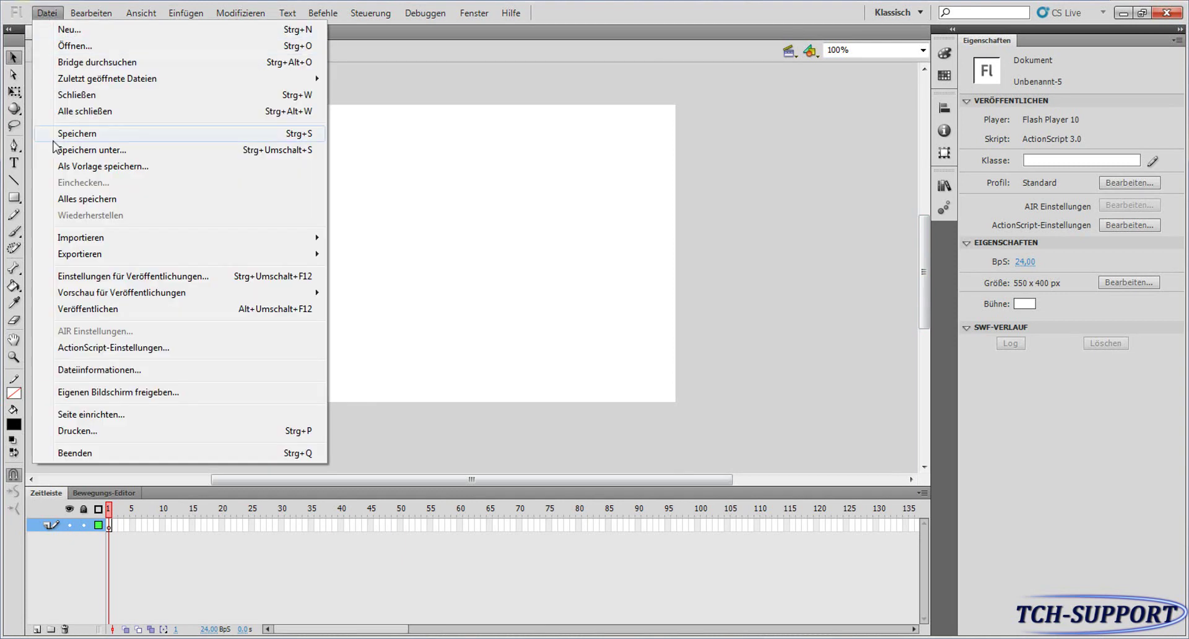
pyautogui.moveTo(88, 241)
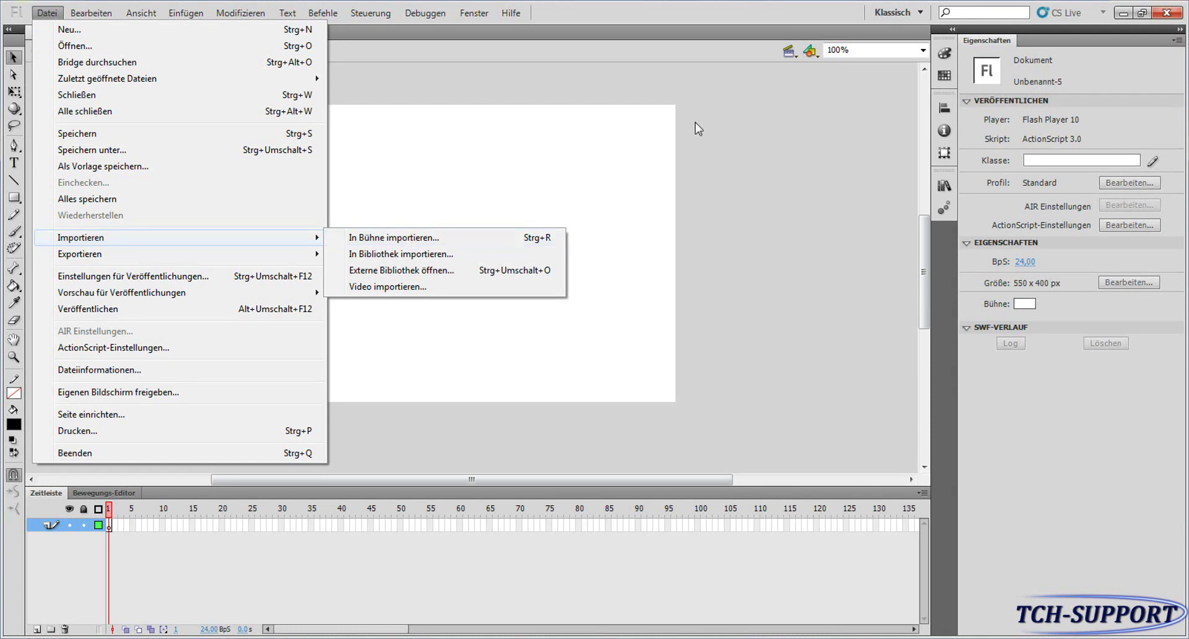
pyautogui.click(763, 121)
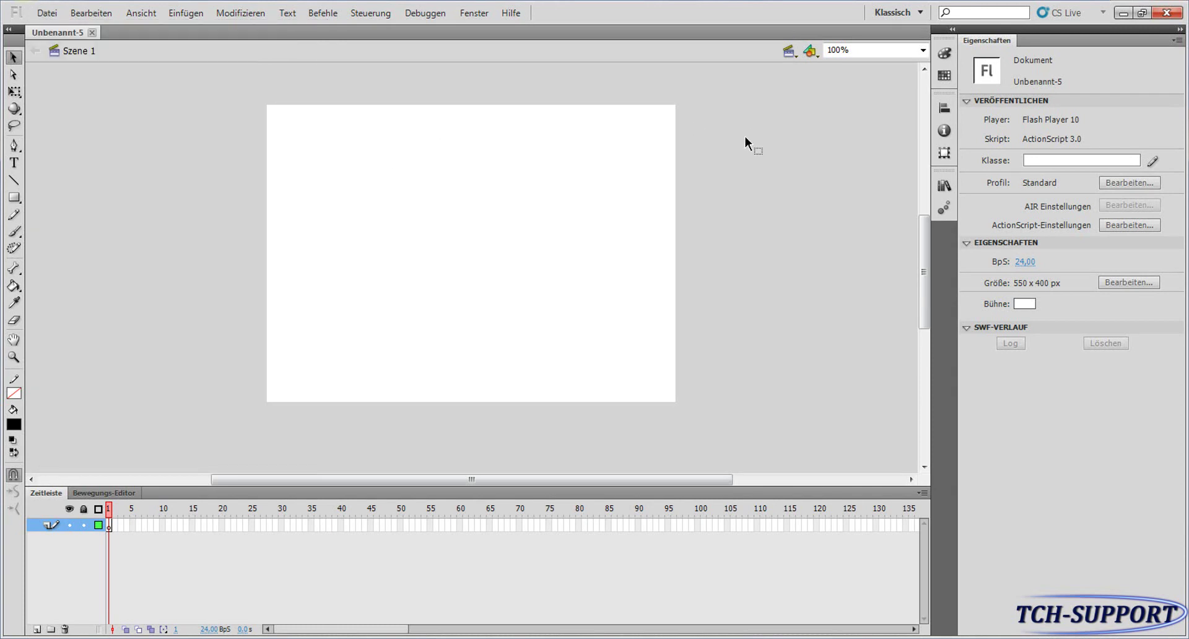
# - Import the Illustrator file Strichmännchen from the desktop onto the stage, with layer Ebene 1 converted to a movie clip
pyautogui.hotkey('ctrl', 'r')
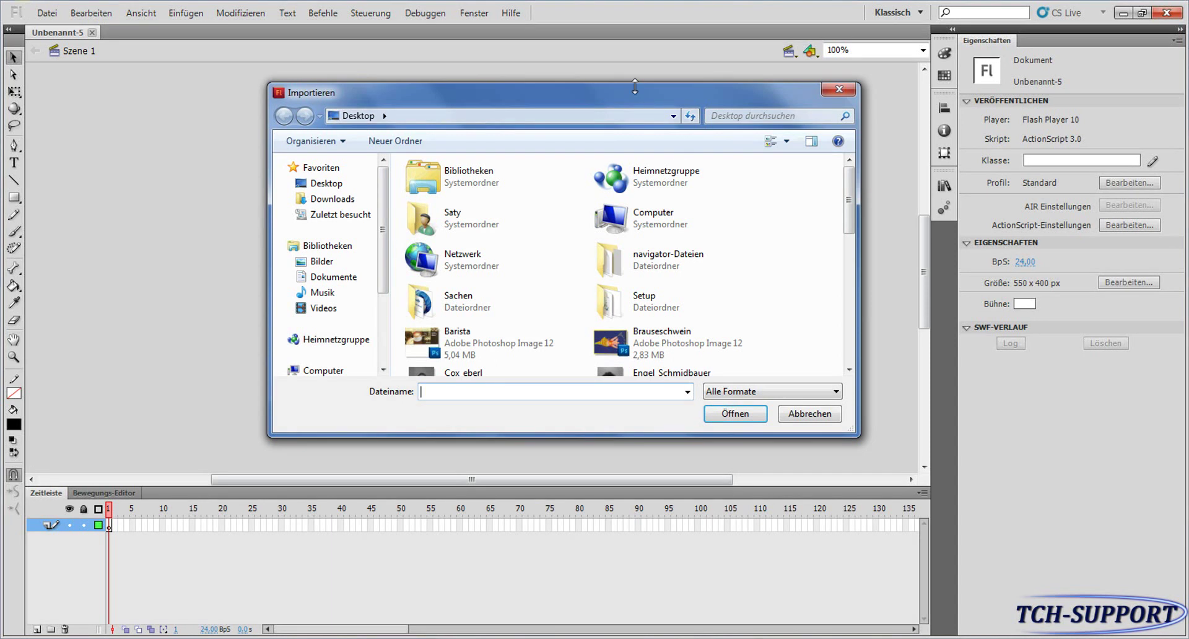
pyautogui.moveTo(852, 216); pyautogui.dragTo(868, 348)
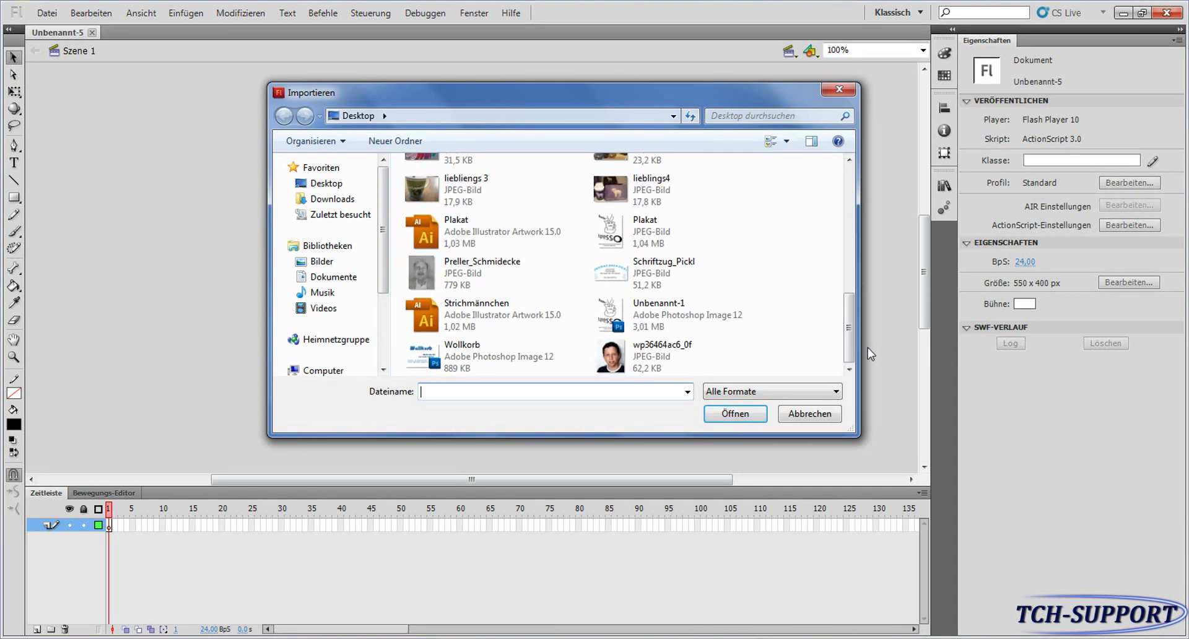
pyautogui.doubleClick(470, 321)
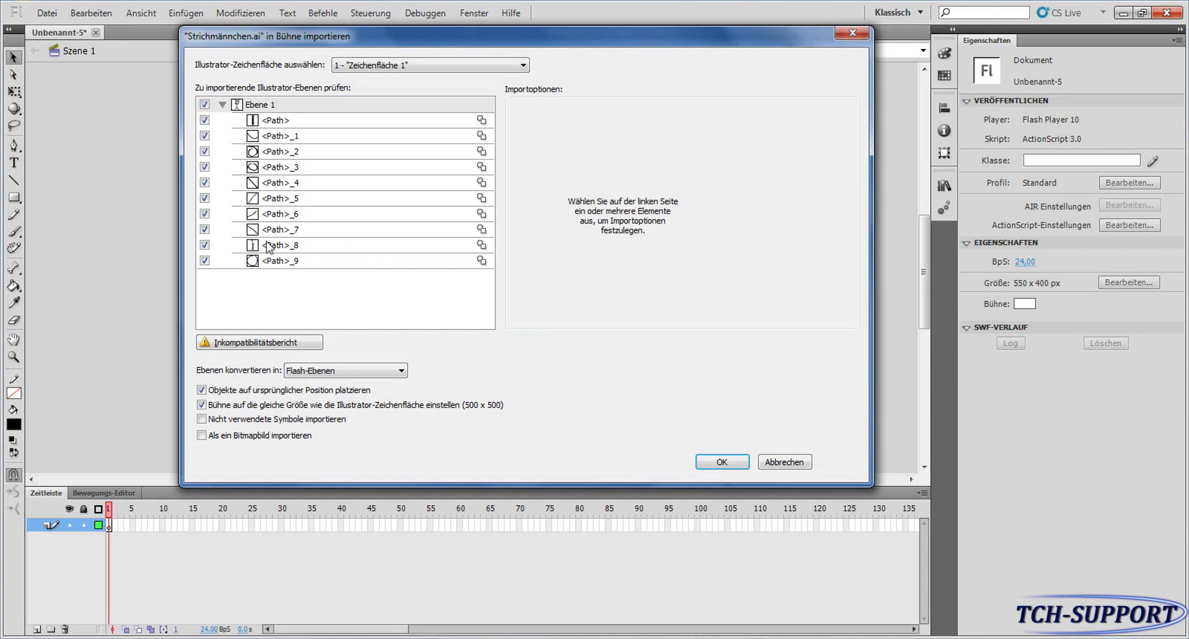
pyautogui.click(222, 105)
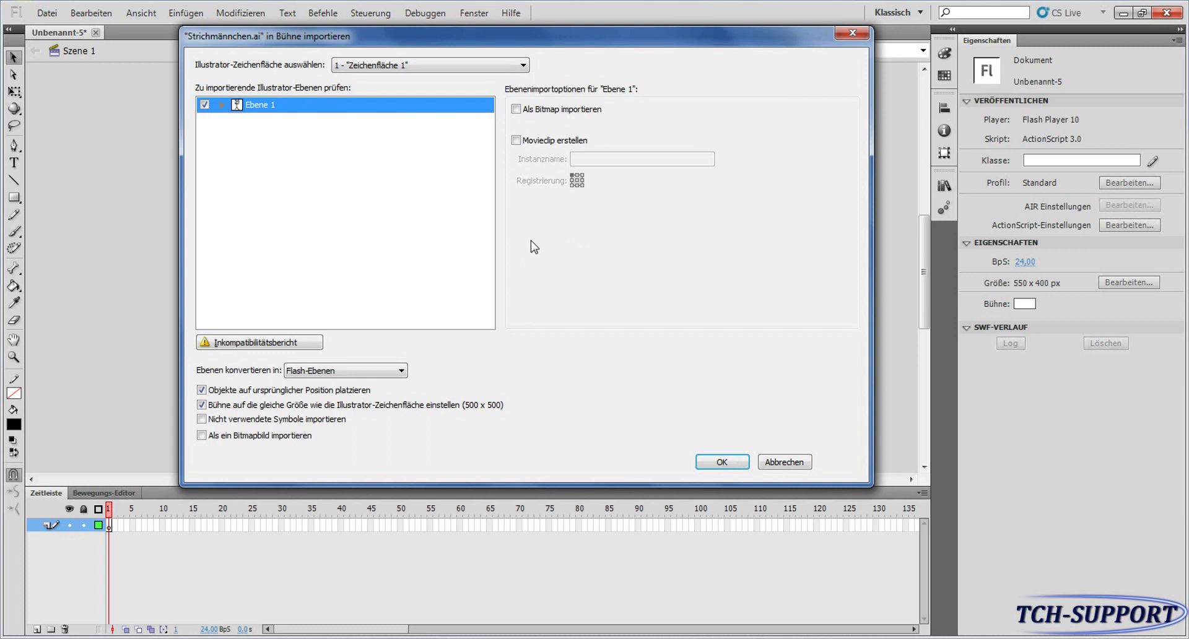
pyautogui.click(518, 142)
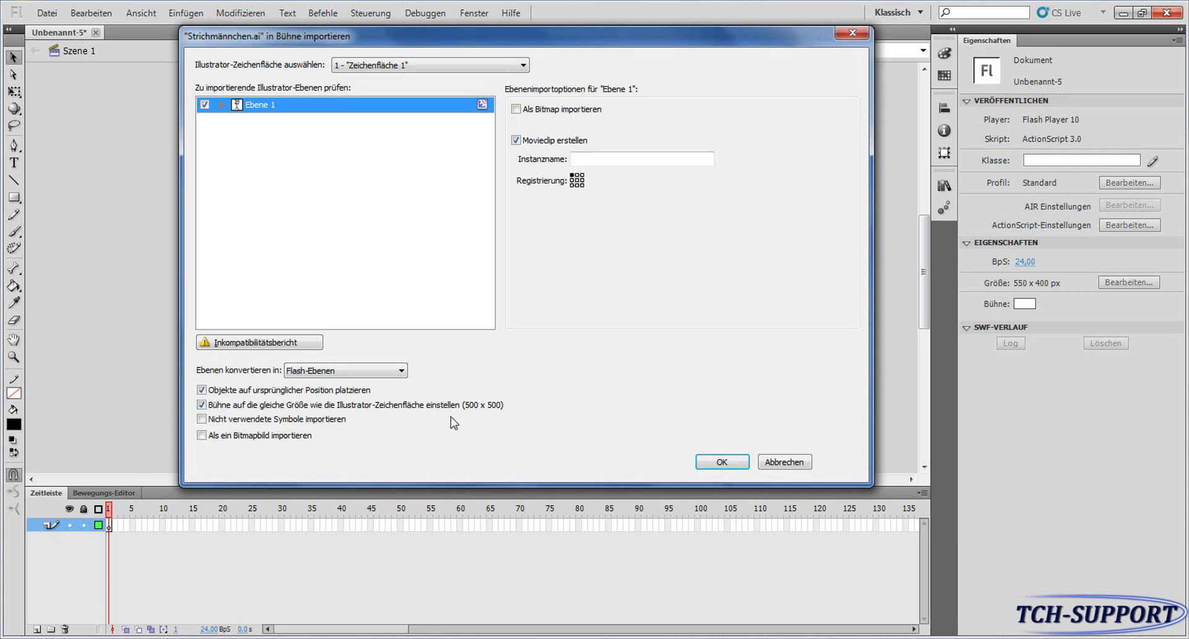
pyautogui.click(720, 463)
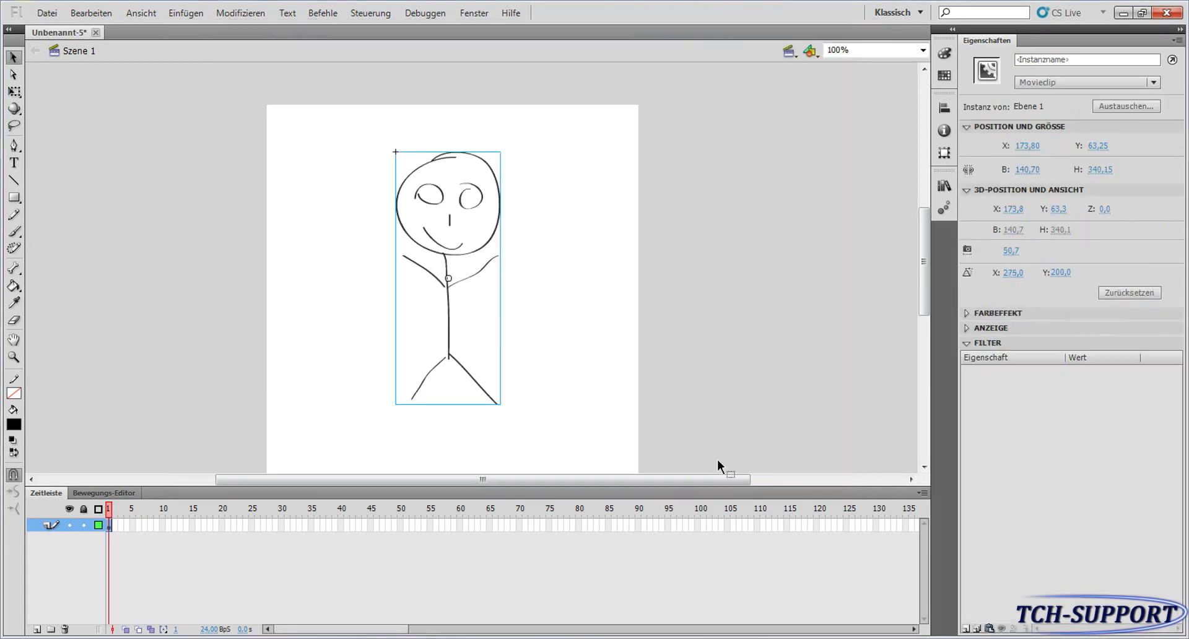
pyautogui.scroll(2, 720, 385)
pyautogui.scroll(-3, 720, 385)
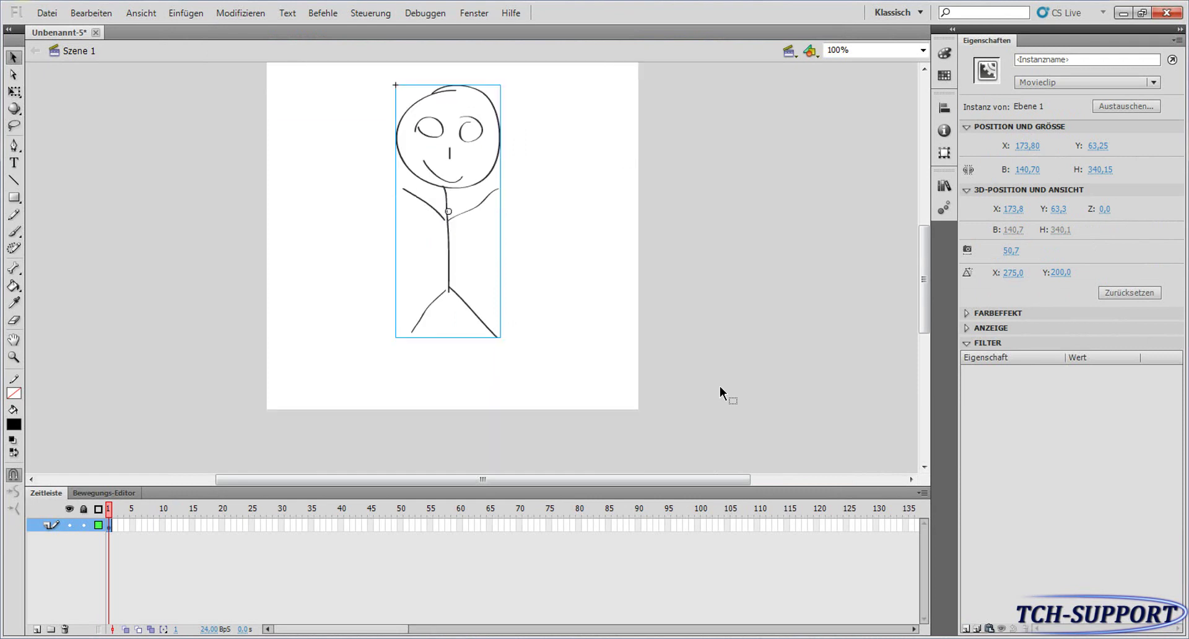
pyautogui.scroll(3, 719, 385)
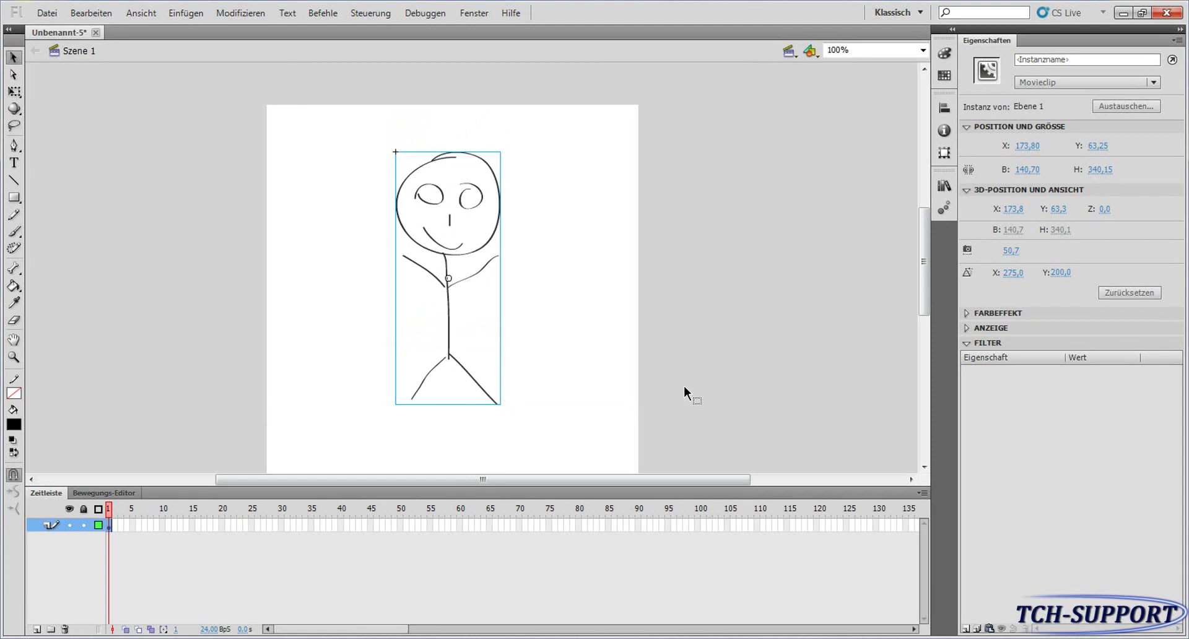
pyautogui.scroll(-3, 742, 357)
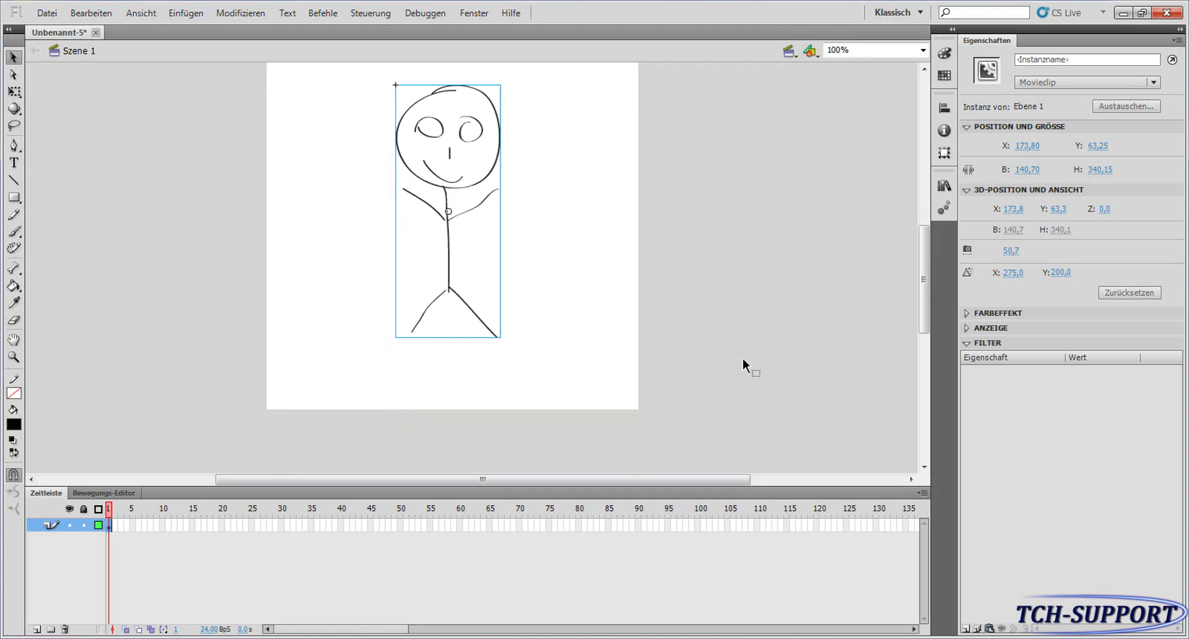
pyautogui.scroll(3, 727, 334)
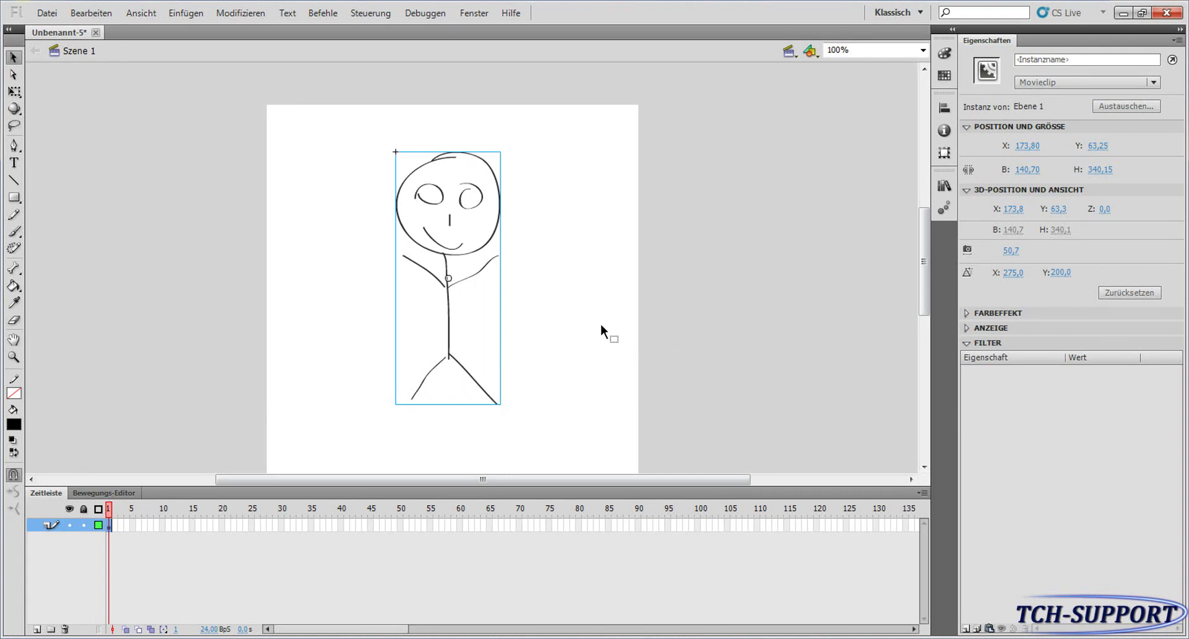
pyautogui.scroll(-3, 578, 332)
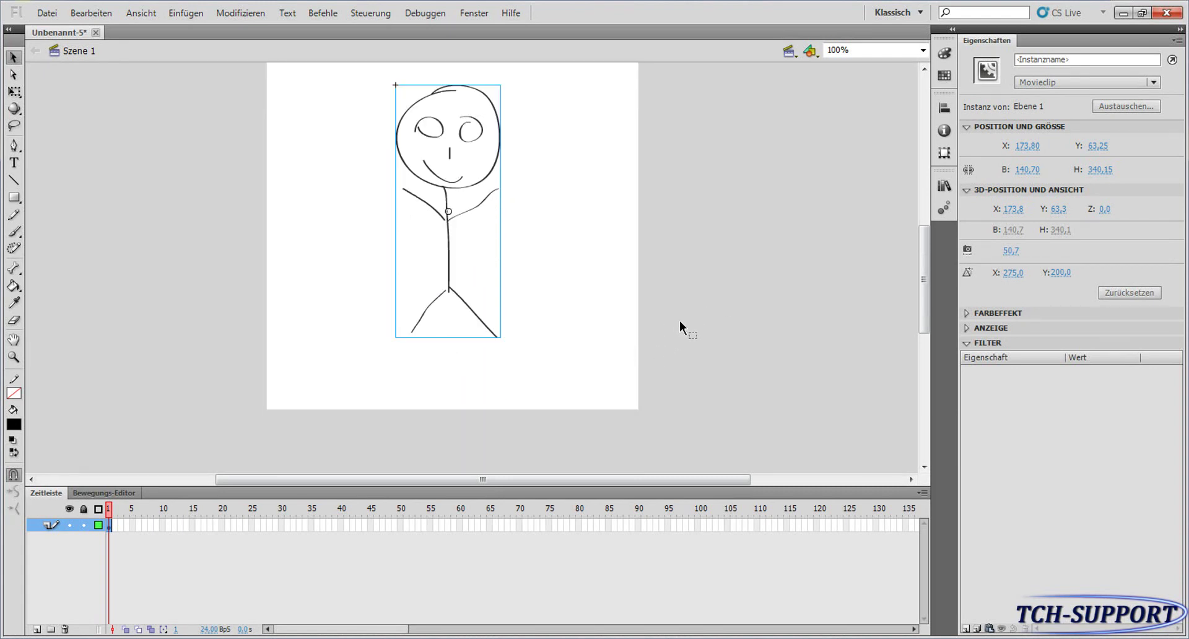
pyautogui.scroll(3, 678, 321)
pyautogui.scroll(-3, 677, 319)
pyautogui.scroll(3, 675, 319)
pyautogui.scroll(-3, 660, 322)
# - Extend the stick figure's layer to frame 120 and create a motion tween across it
pyautogui.moveTo(927, 258); pyautogui.dragTo(926, 249)
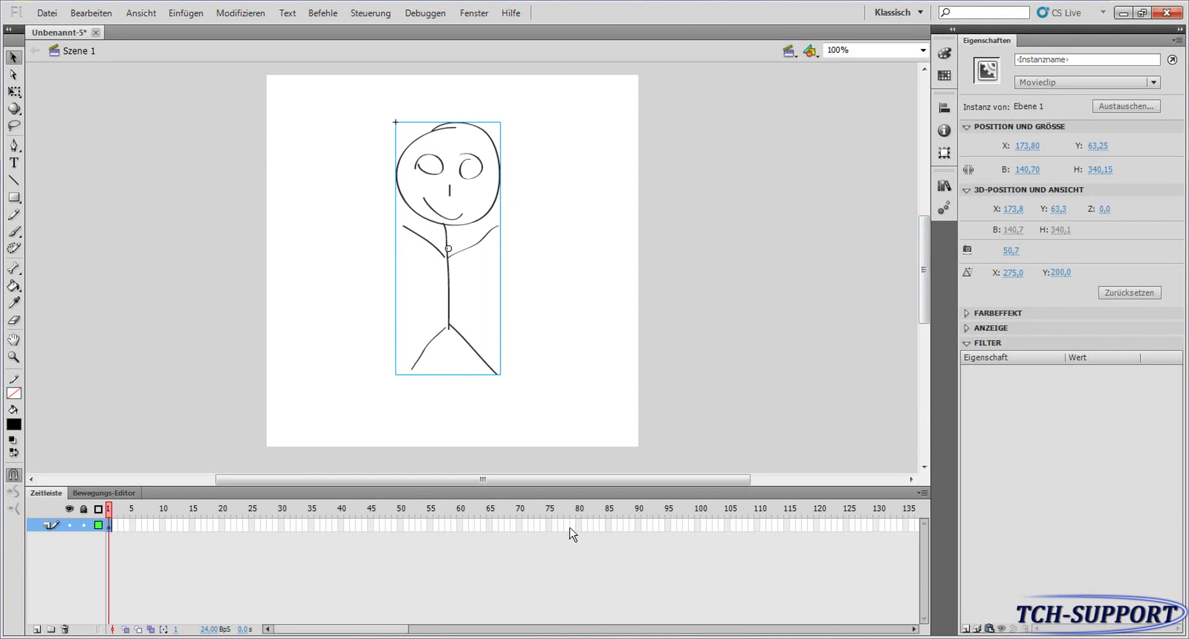
pyautogui.click(819, 523)
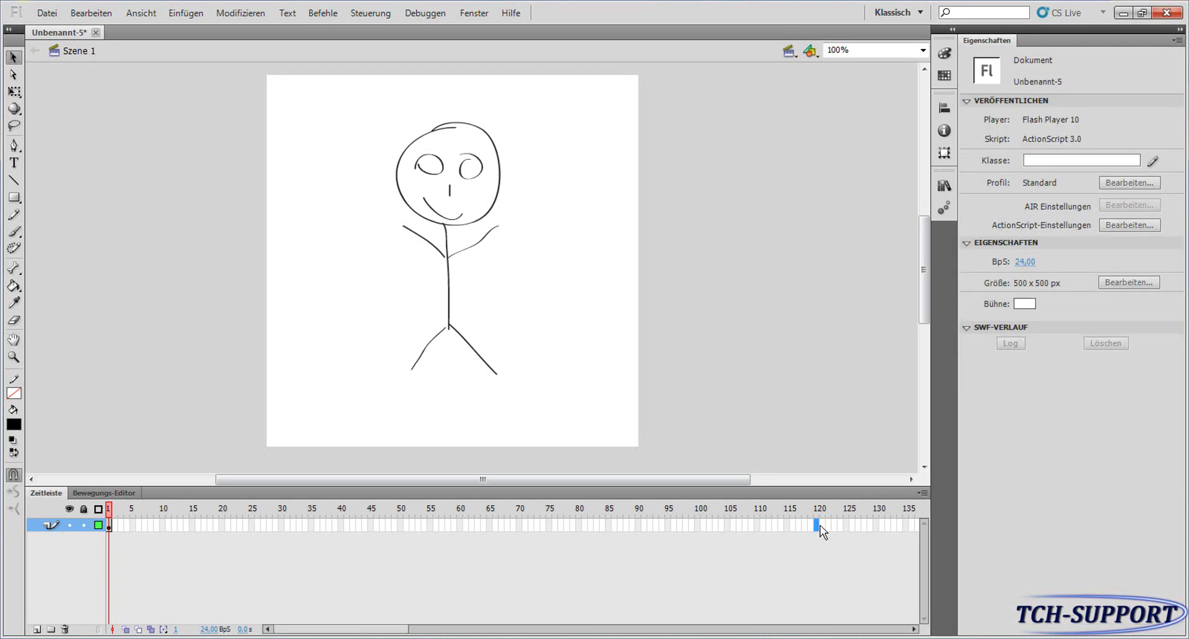
pyautogui.press('F5')
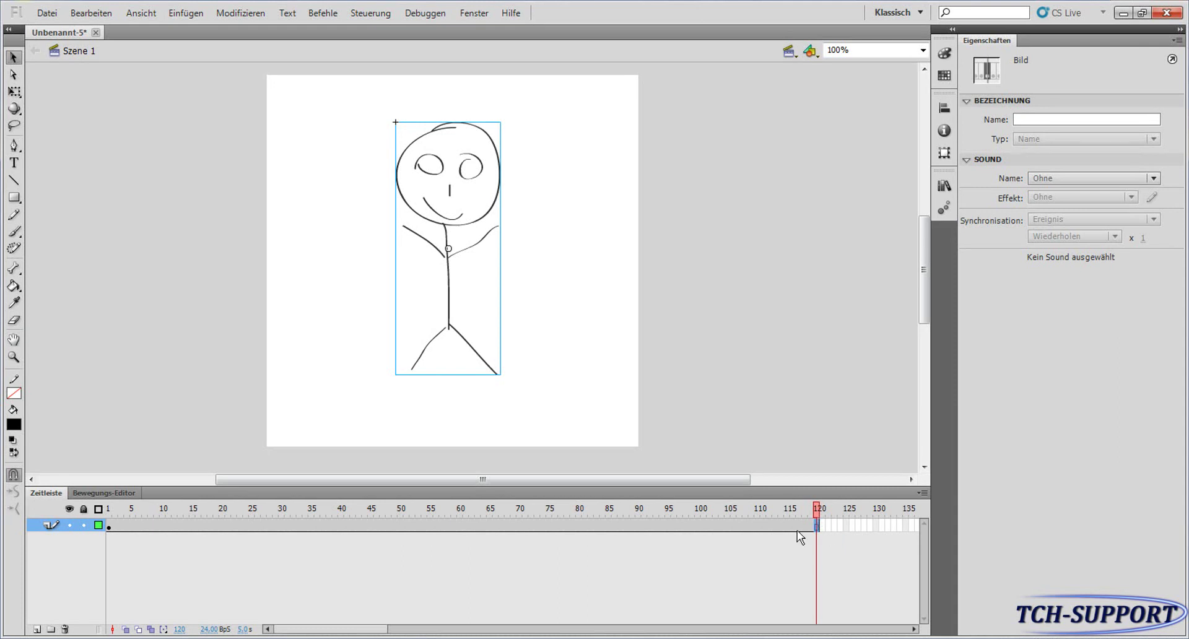
pyautogui.rightClick(424, 527)
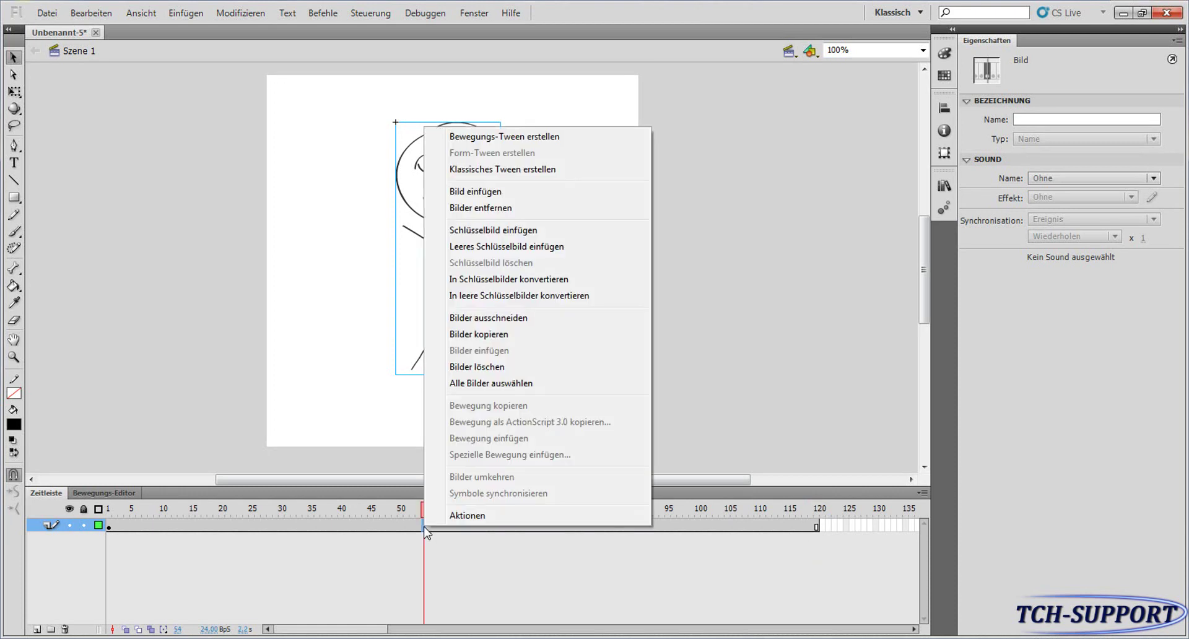
pyautogui.click(454, 137)
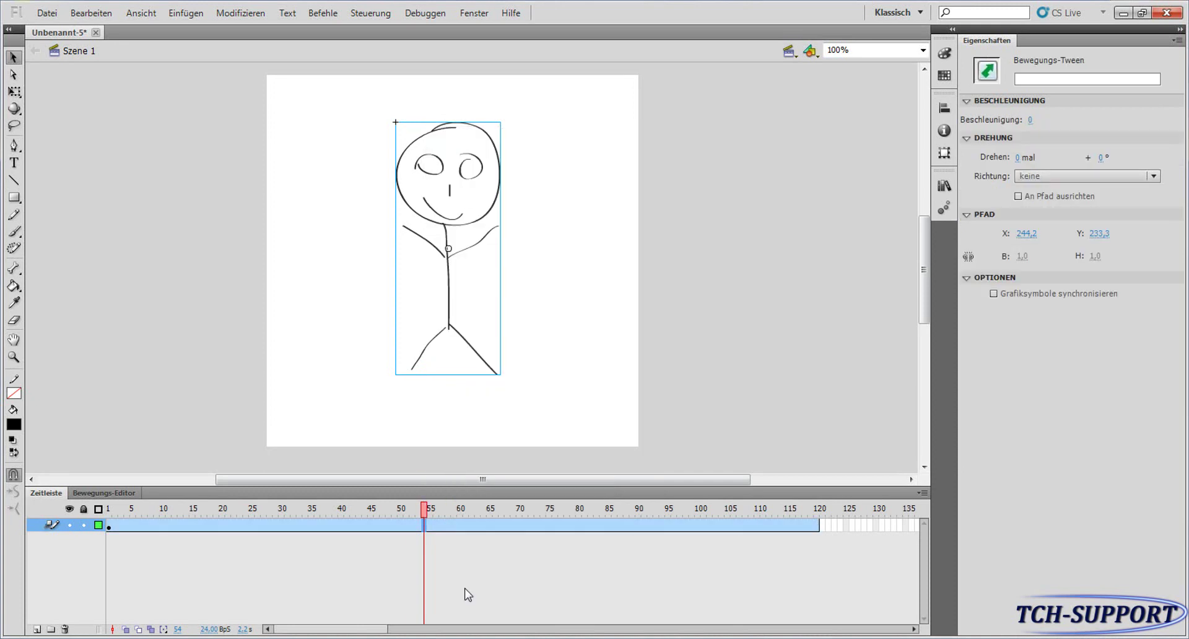
# - At frame 1, move the stick figure horizontally off the stage's right edge, to about X 505
pyautogui.moveTo(414, 521); pyautogui.dragTo(109, 510)
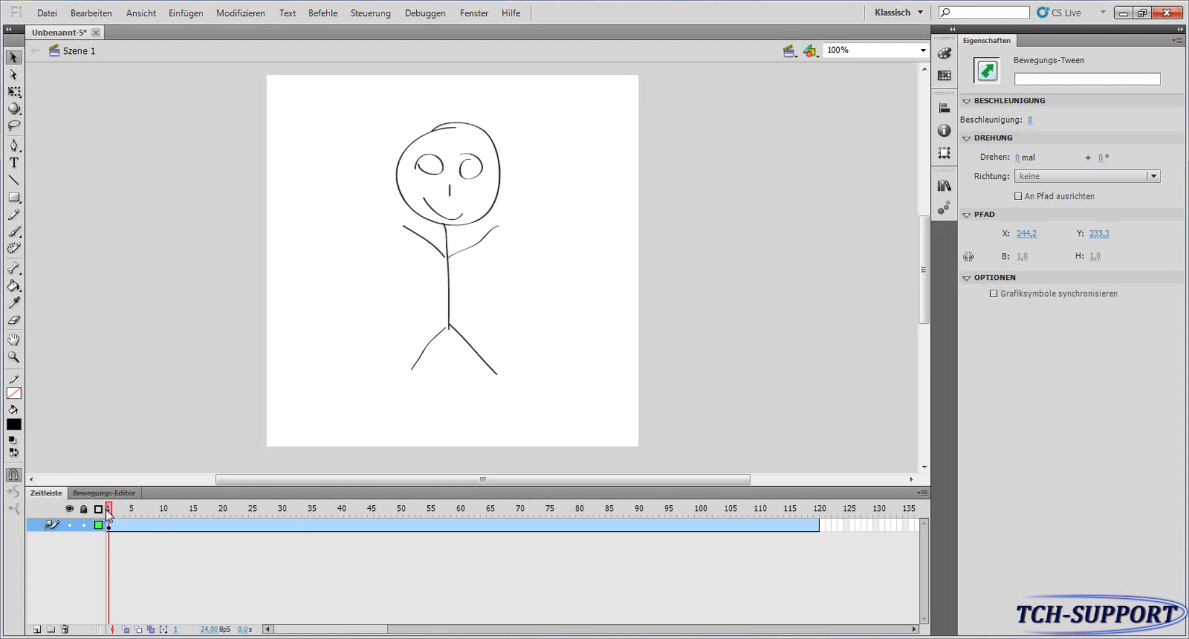
pyautogui.click(458, 139)
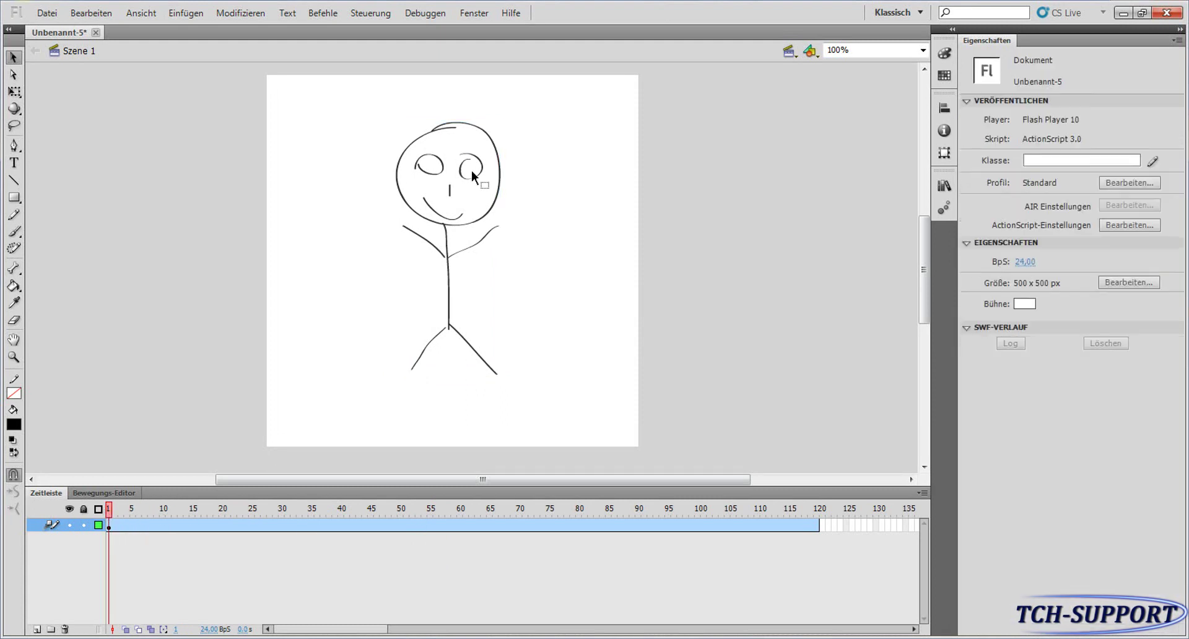
pyautogui.click(462, 187)
pyautogui.moveTo(462, 187); pyautogui.dragTo(696, 186)
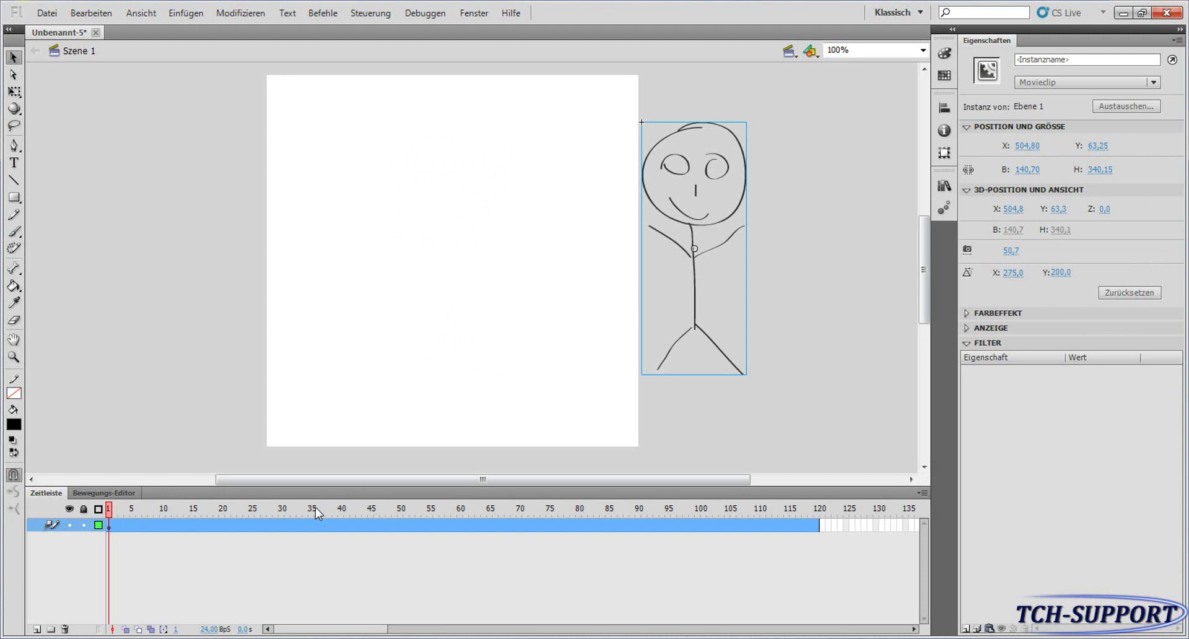
# - At frame 120, move the stick figure past the stage's left edge to about X -157, Y 51, and play the animation from the start
pyautogui.moveTo(113, 512); pyautogui.dragTo(823, 513)
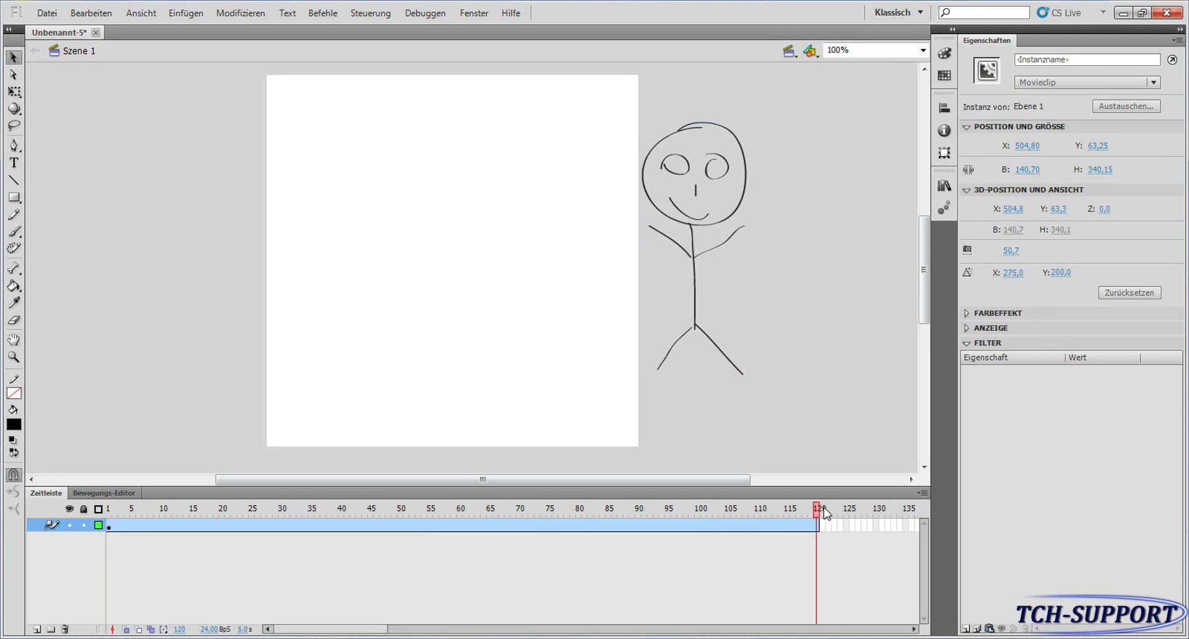
pyautogui.click(738, 221)
pyautogui.moveTo(723, 218); pyautogui.dragTo(232, 212)
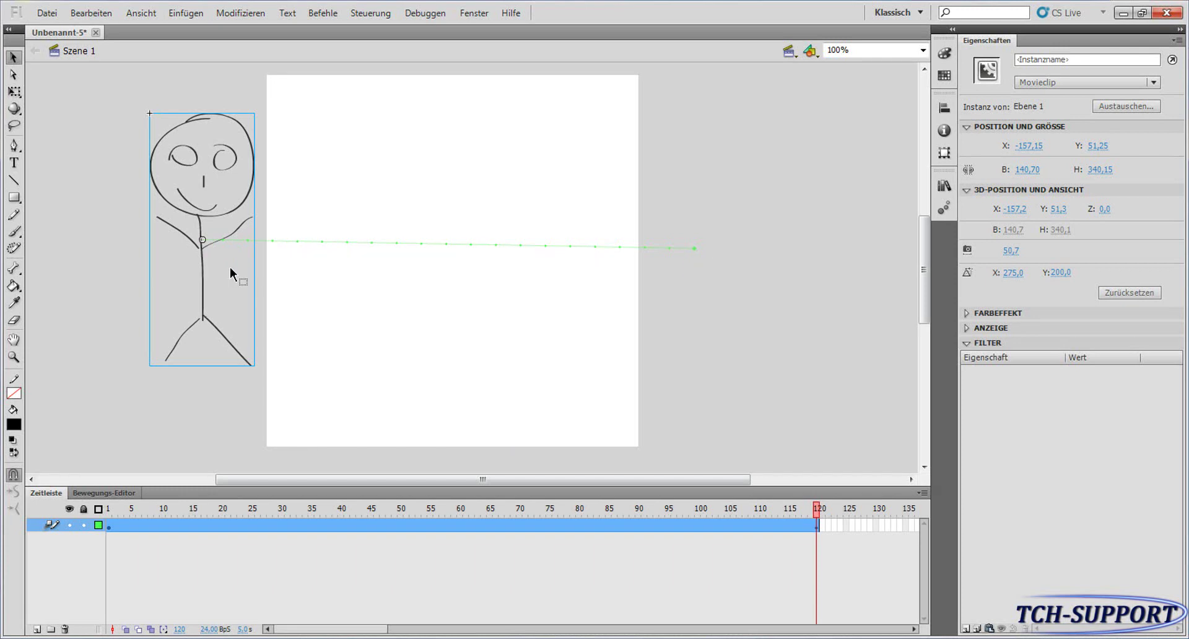
pyautogui.moveTo(797, 547); pyautogui.dragTo(17, 492)
pyautogui.press('Return')
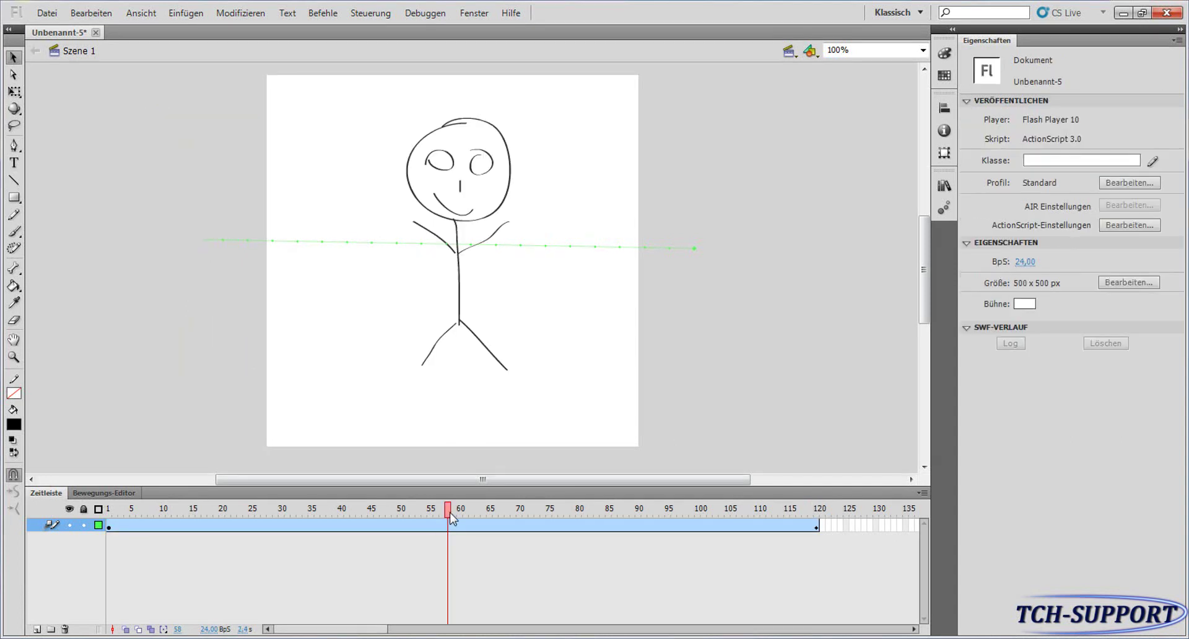
# - At frame 58, move the stick figure straight down to about Y 212.5 and play back the bent motion
pyautogui.moveTo(463, 224); pyautogui.dragTo(463, 339)
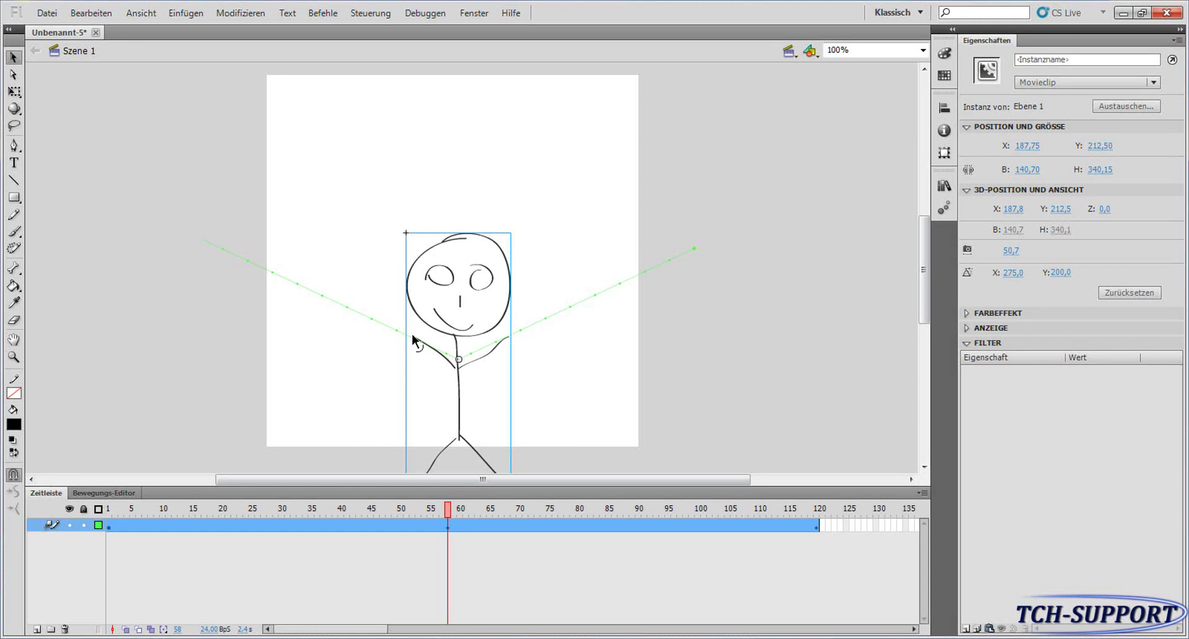
pyautogui.press('Return')
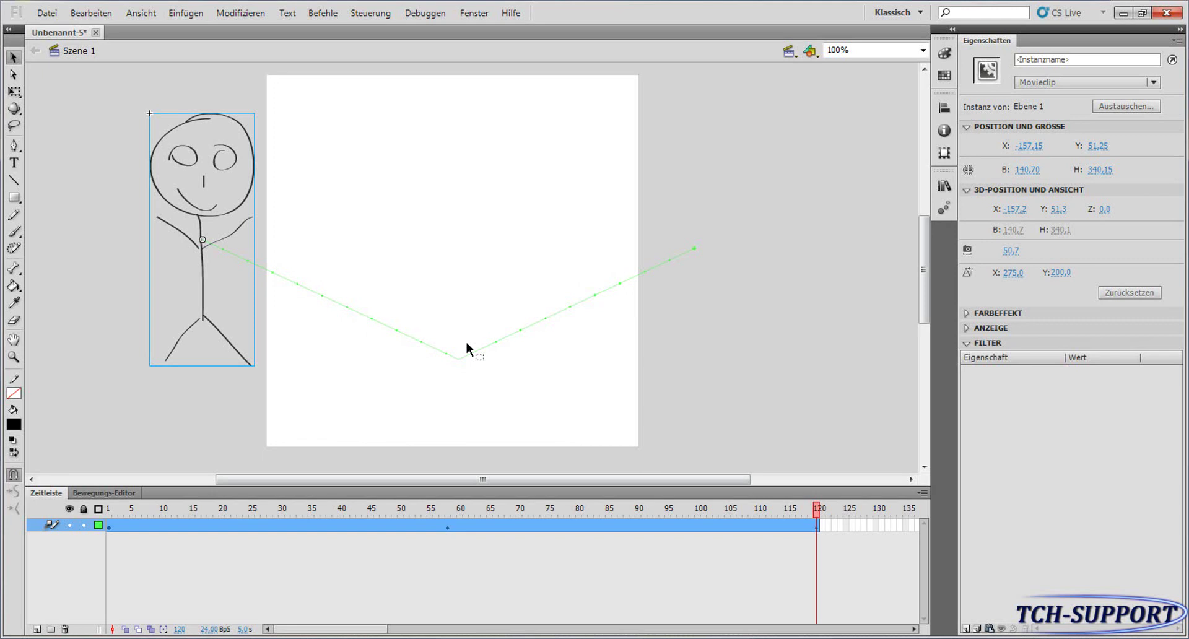
pyautogui.press('Return')
# - Curve both straight halves of the motion path downward into an arc and play the animation from frame 1
pyautogui.moveTo(568, 303); pyautogui.dragTo(588, 320)
pyautogui.moveTo(347, 309); pyautogui.dragTo(315, 331)
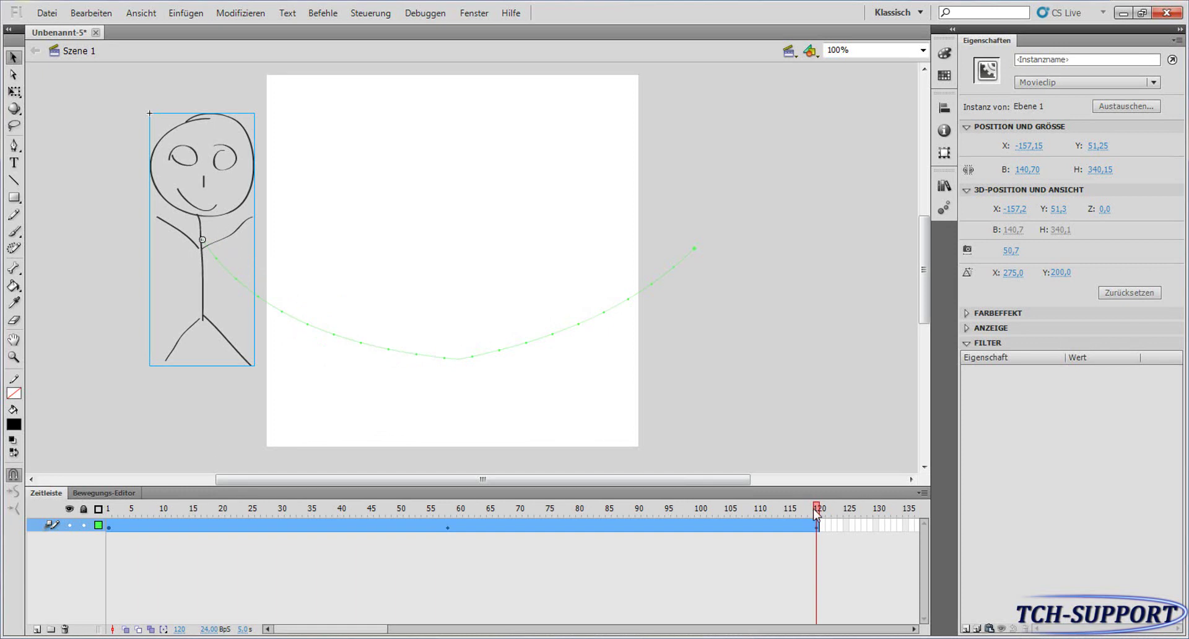
pyautogui.moveTo(816, 514); pyautogui.dragTo(84, 516)
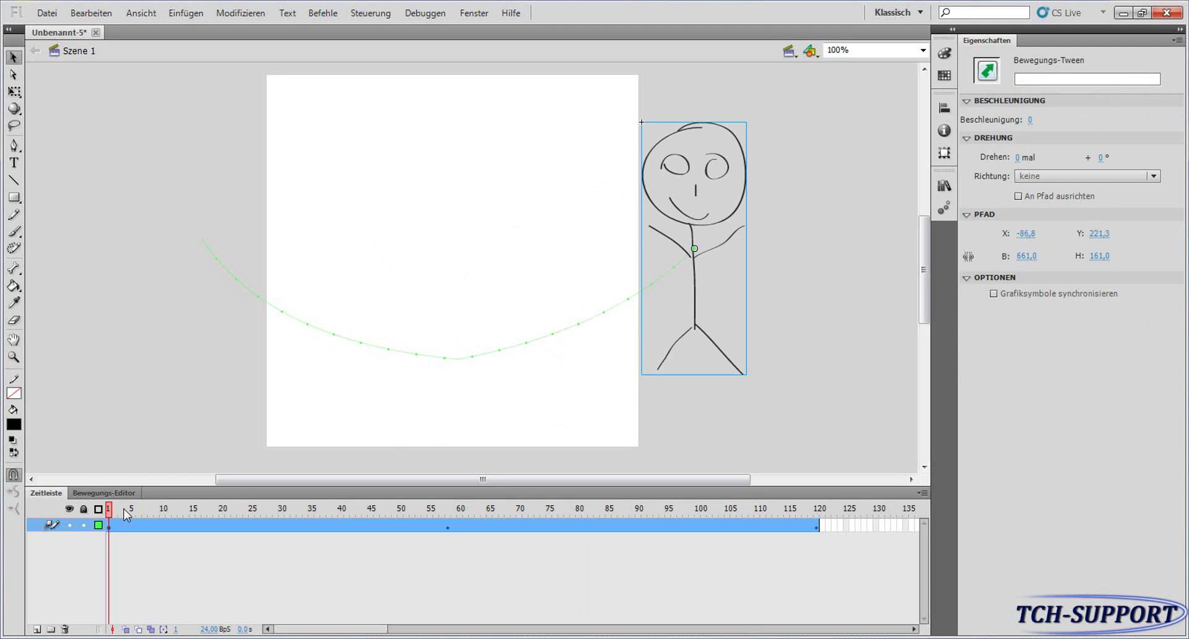
pyautogui.press('Return')
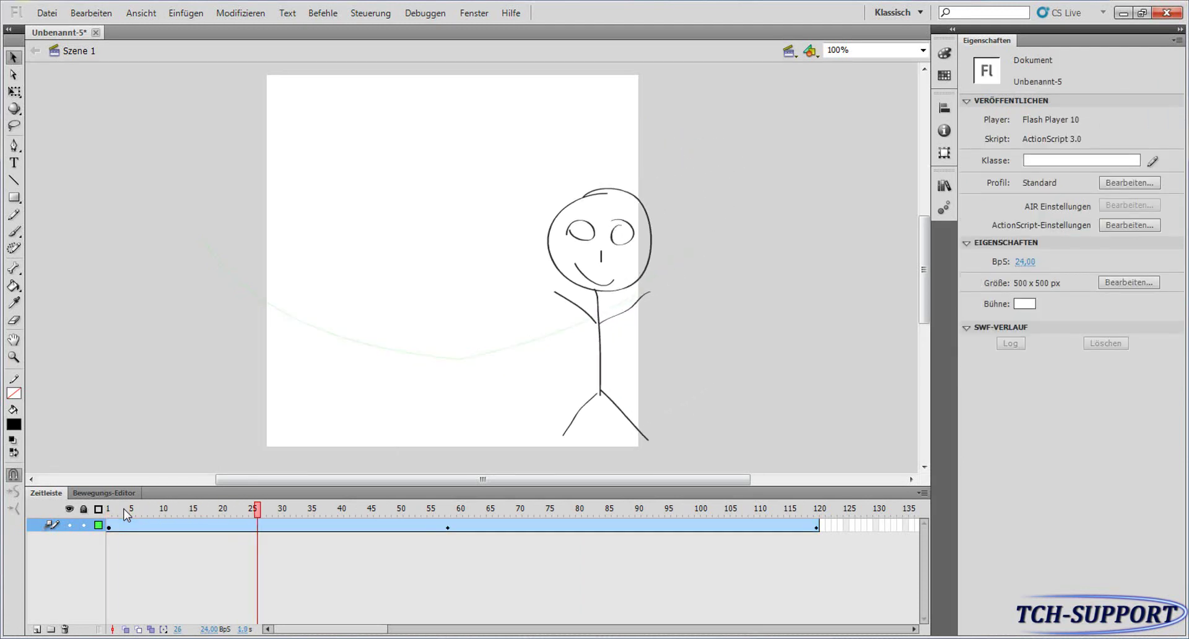